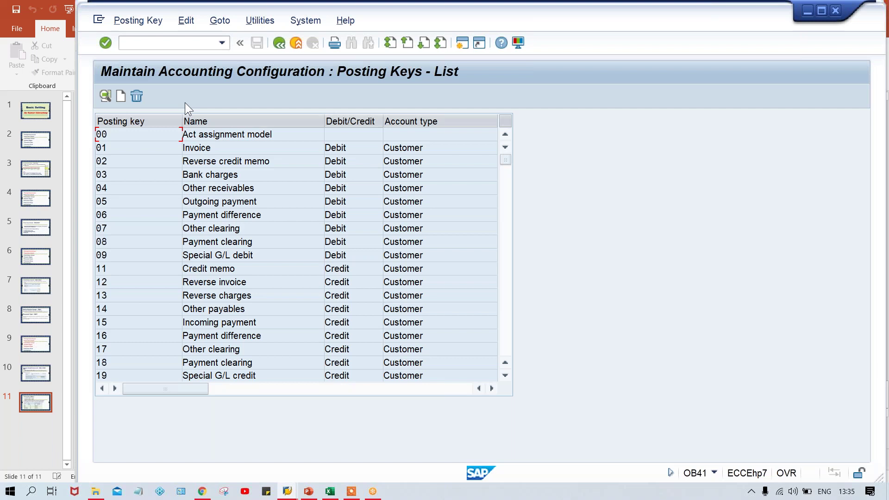
Page down and back up through the Posting Keys list, then list the open SAP windows.
left_click(507, 305)
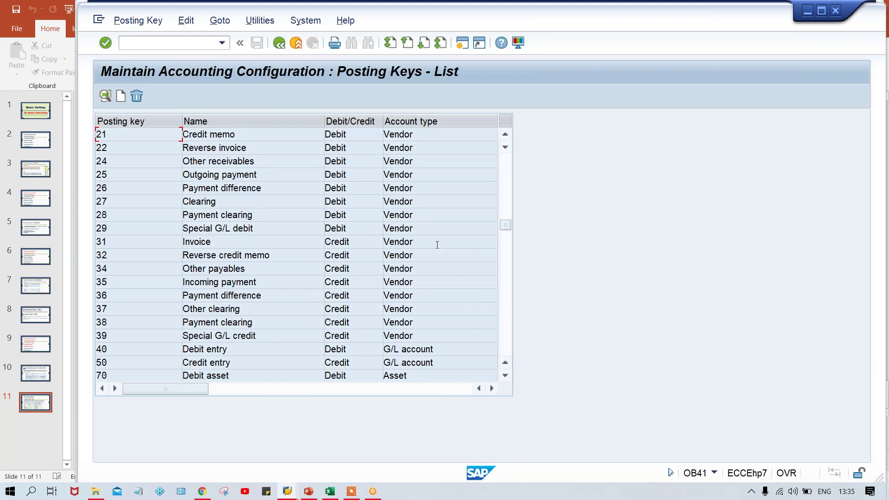
left_click(508, 313)
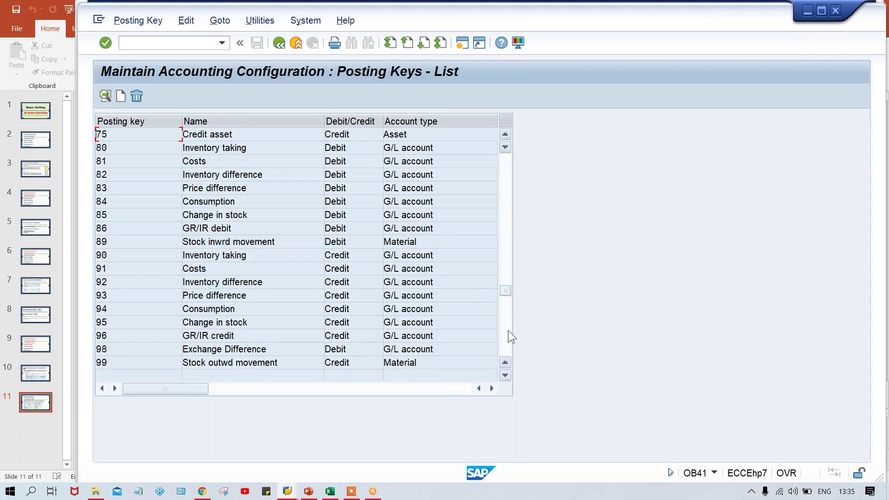
left_click(507, 332)
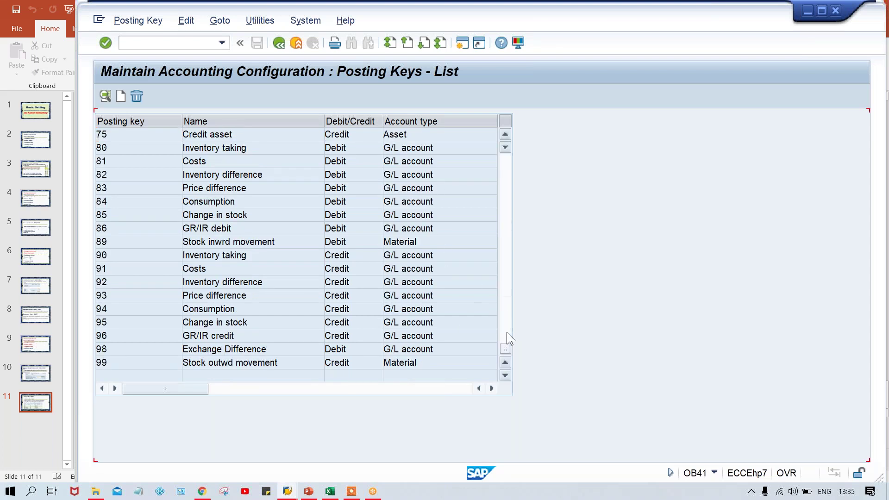
left_click(504, 224)
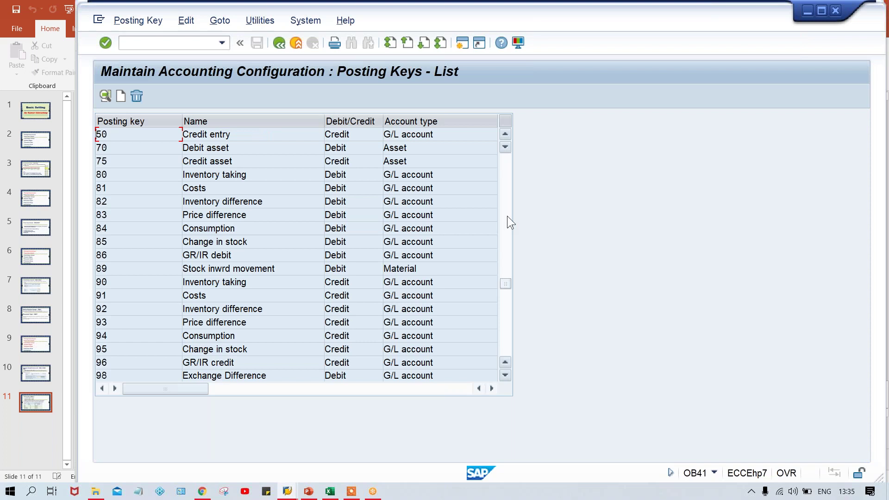
left_click(507, 216)
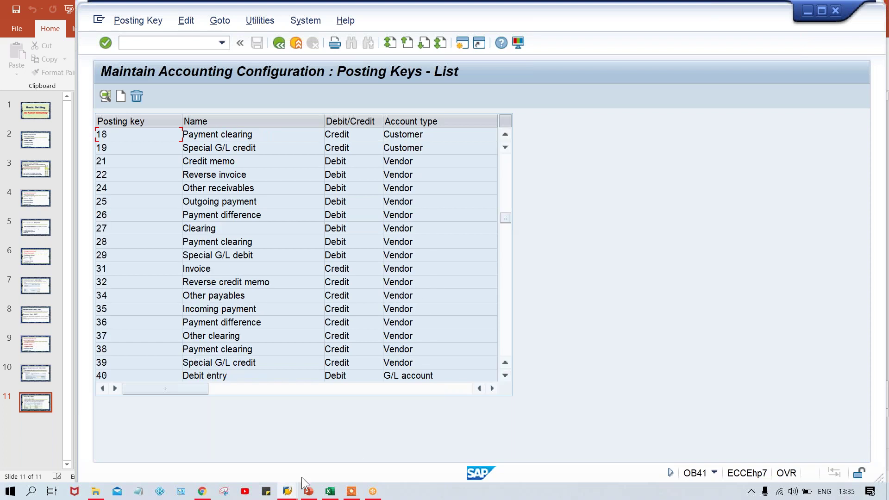
left_click(287, 491)
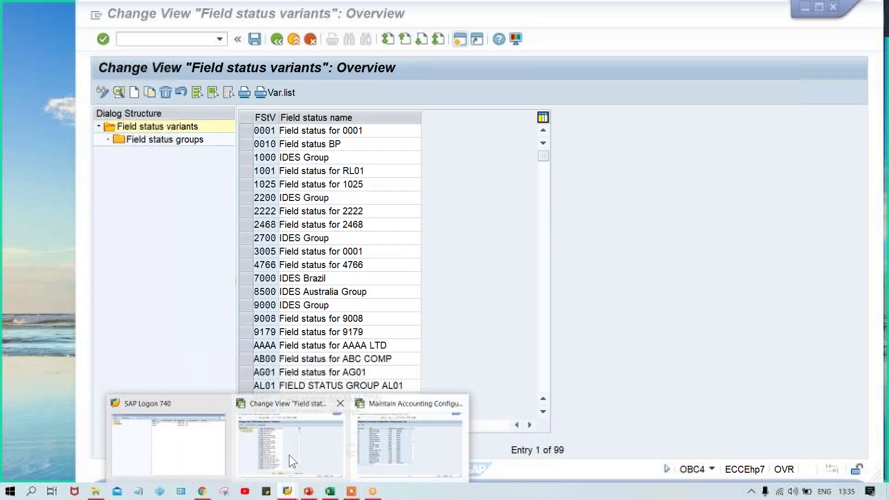
Bring the Field status variants overview window to the front.
left_click(289, 454)
left_click(252, 131)
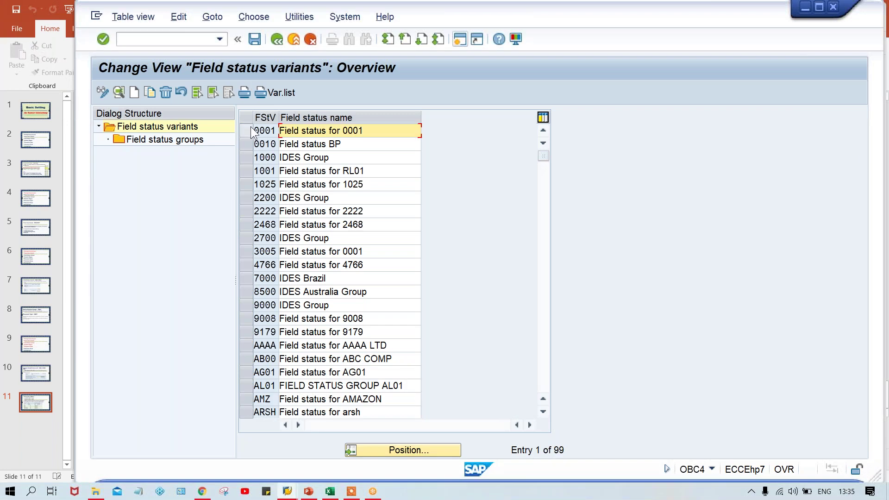
left_click(252, 128)
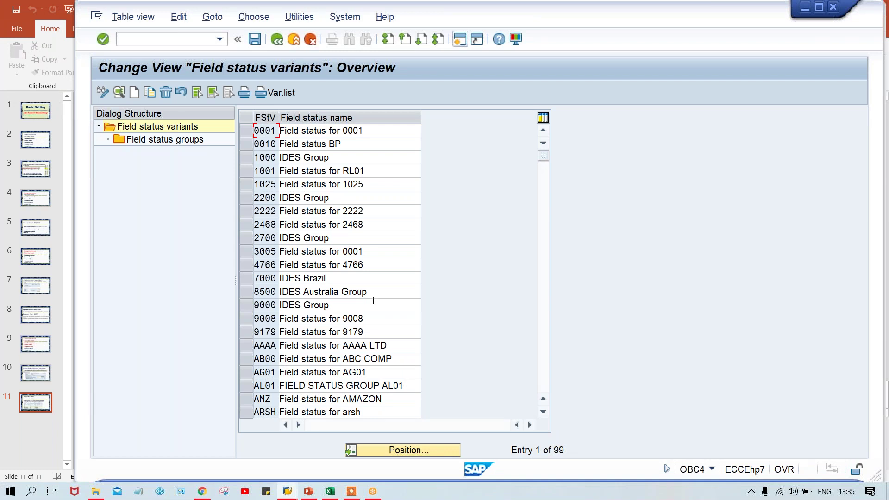
Position the variants list on TFSV and select its description.
left_click(412, 450)
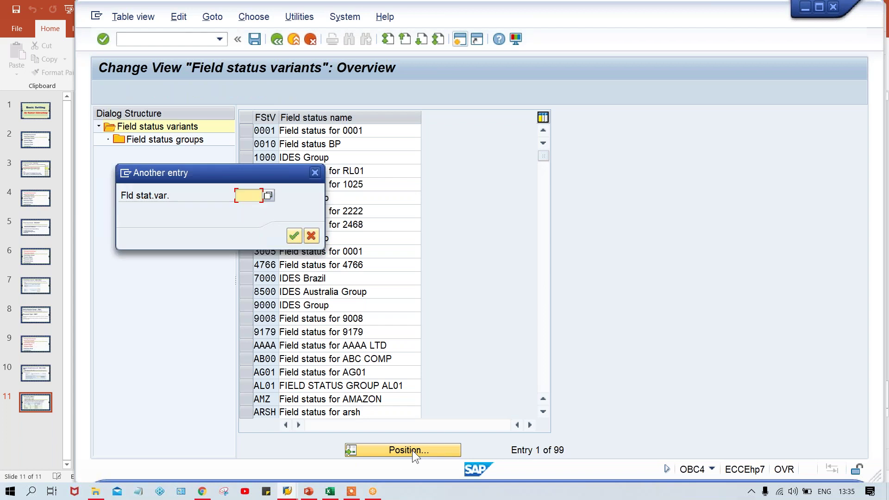
type("TFSV")
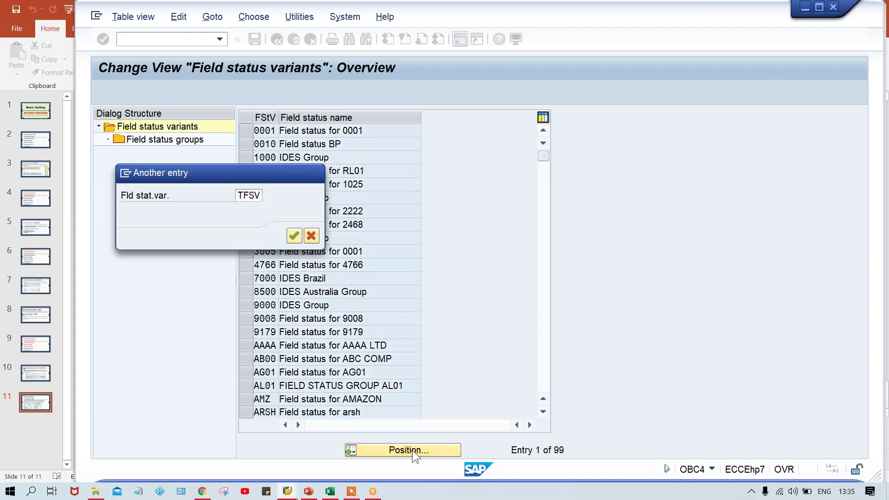
key("Return")
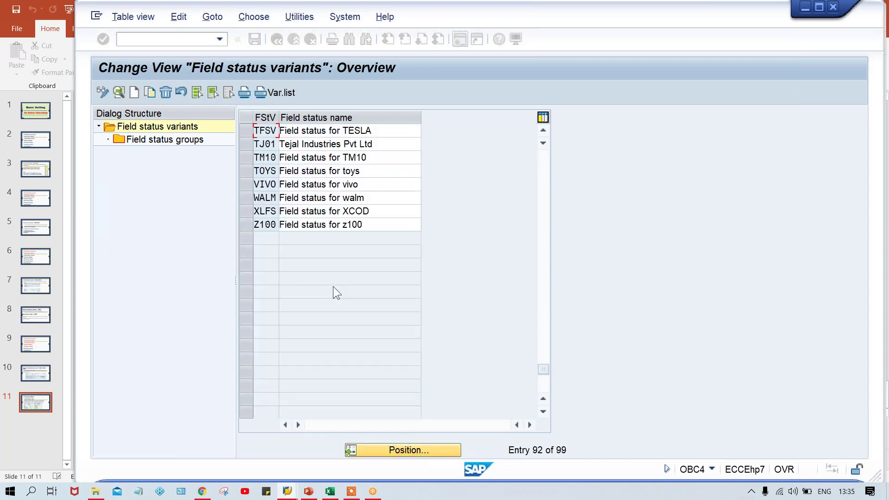
left_click(247, 131)
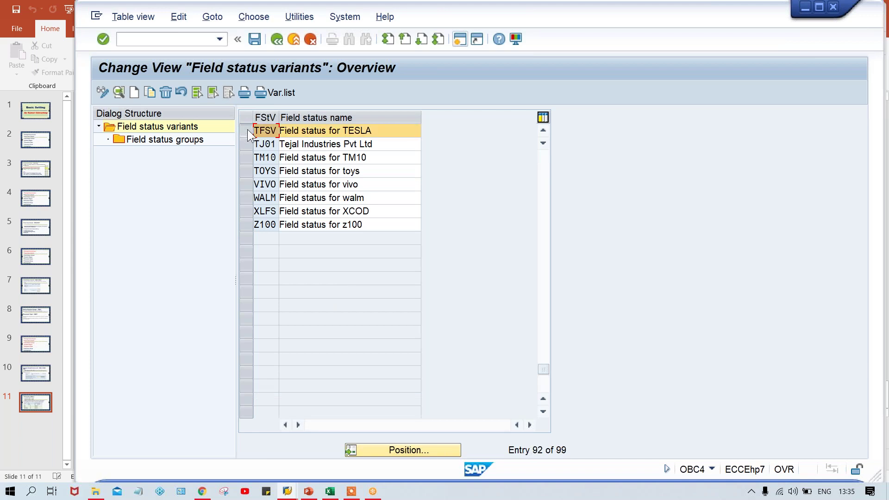
left_click(302, 130)
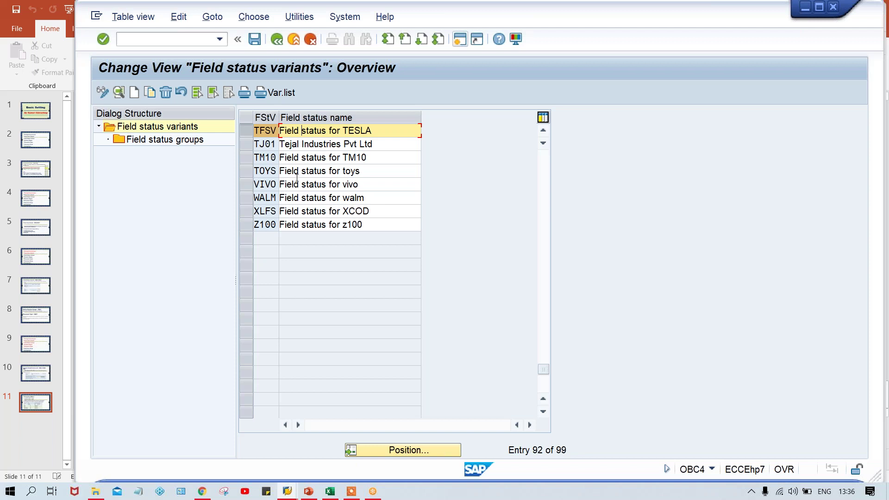
Rename variant TFSV to 'Field status for TM00' and save it under a customizing request.
double_click(171, 141)
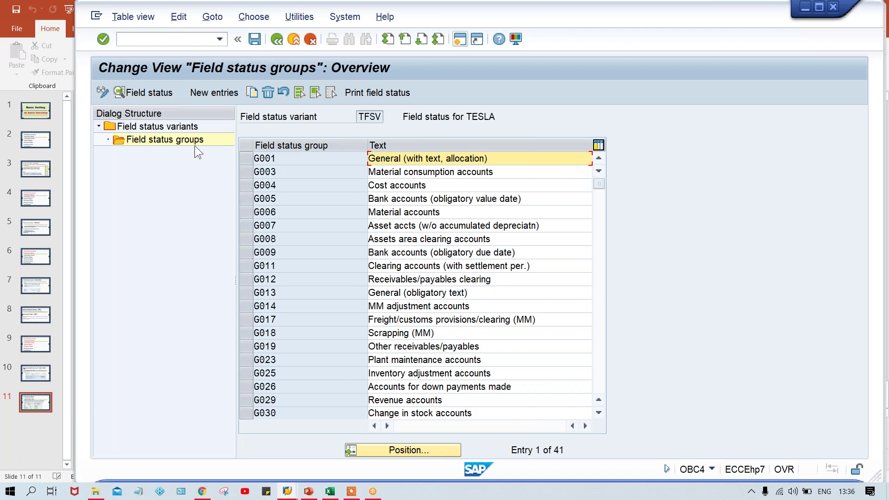
double_click(174, 127)
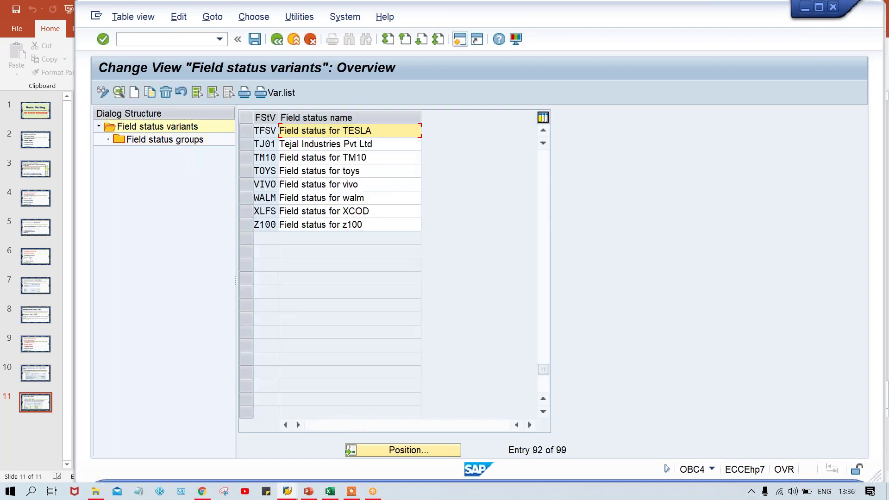
key("BackSpace")
key("BackSpace")
key("BackSpace")
key("BackSpace")
key("BackSpace")
key("Down")
key("Return")
key("ctrl+s")
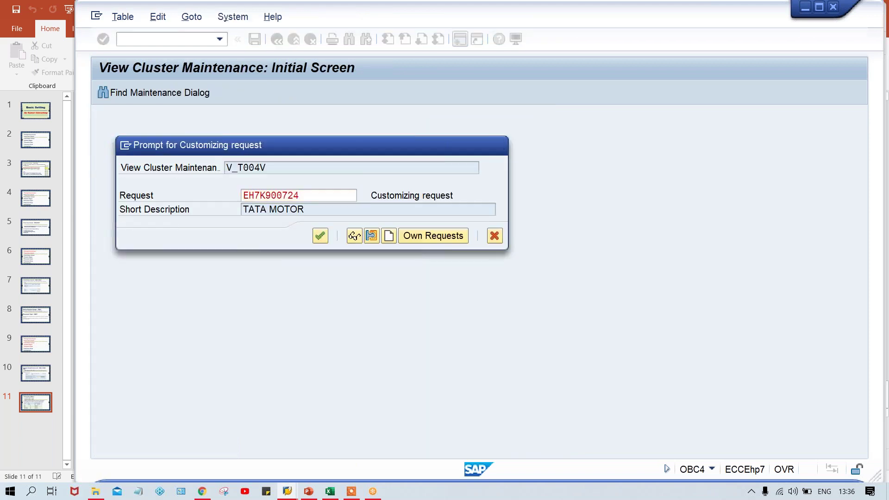
key("Return")
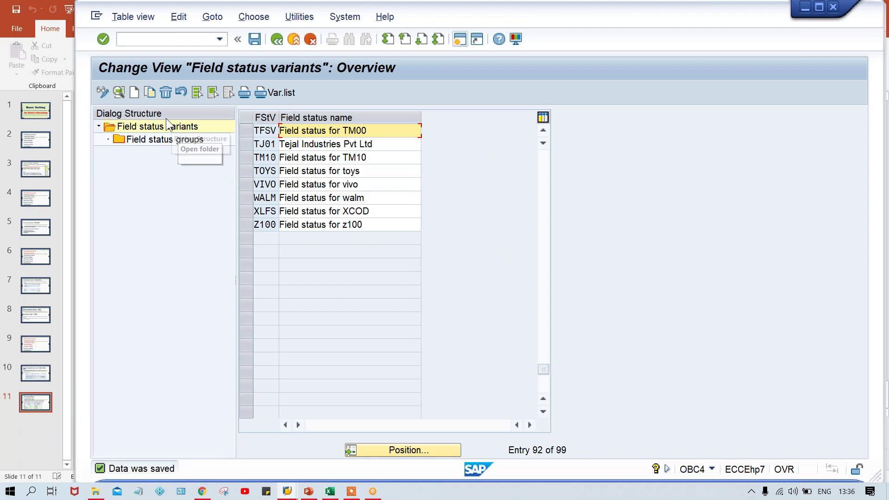
Display group G001's General data field statuses in TFSV, then return to Posting Keys.
left_click(247, 130)
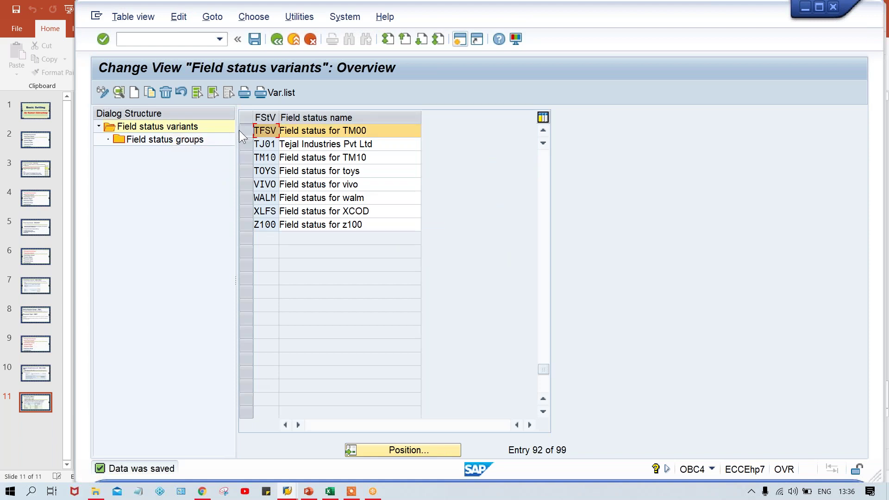
double_click(173, 140)
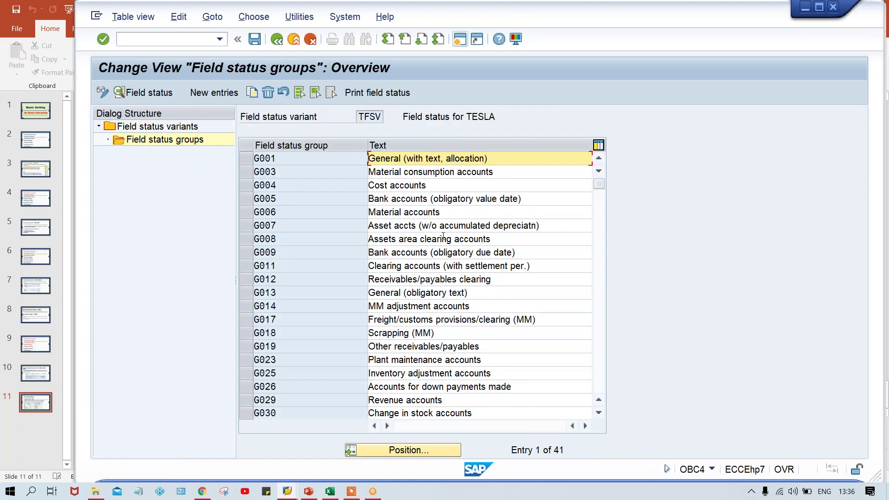
double_click(327, 158)
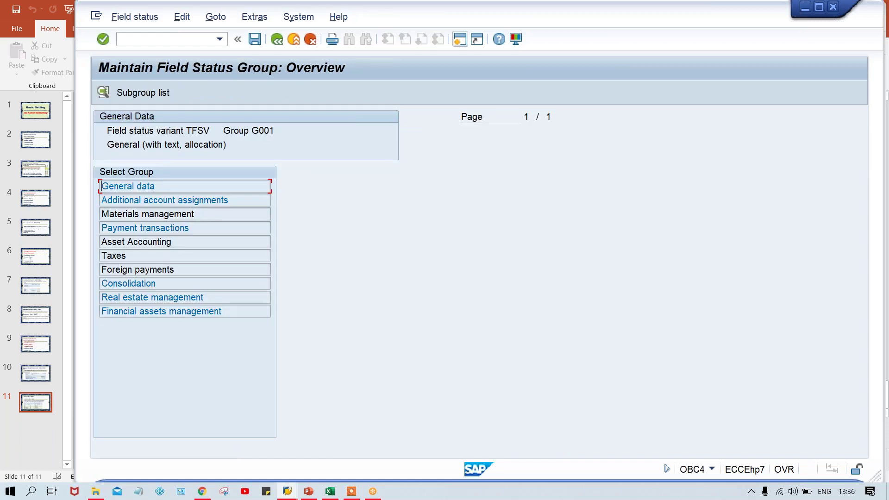
double_click(181, 185)
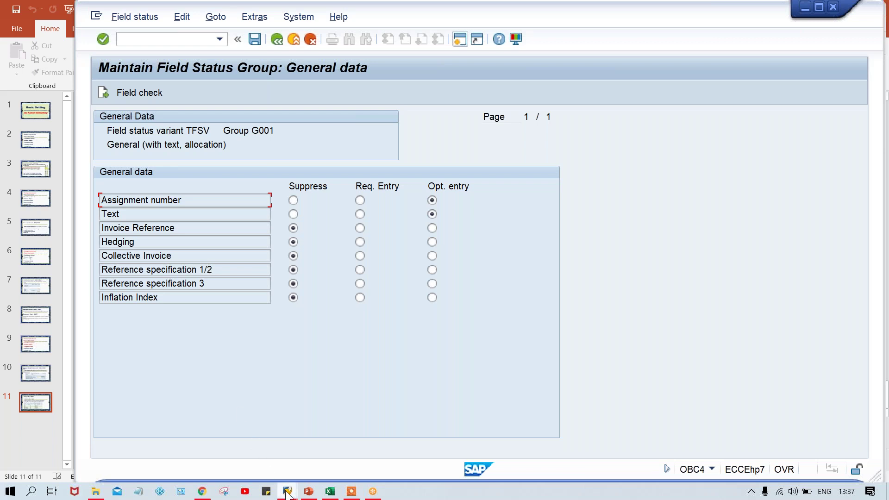
mouse_move(287, 494)
left_click(419, 455)
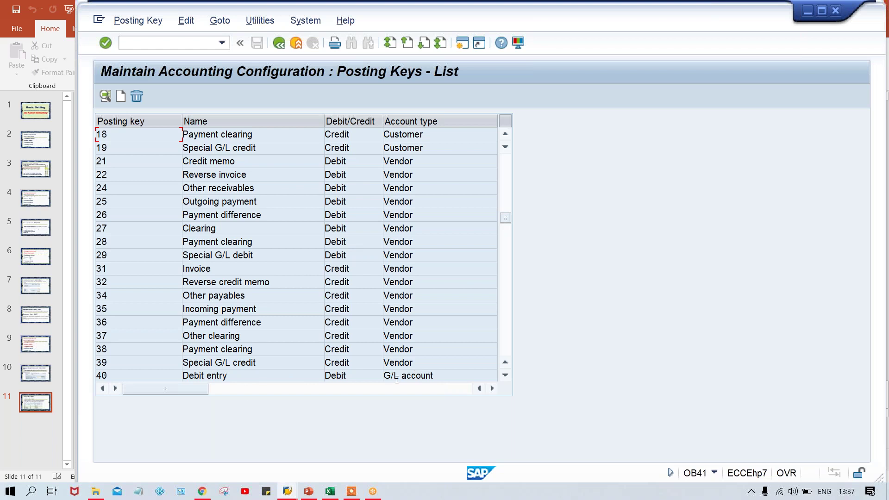
Display the General data field statuses of posting key 40 Debit entry.
double_click(158, 373)
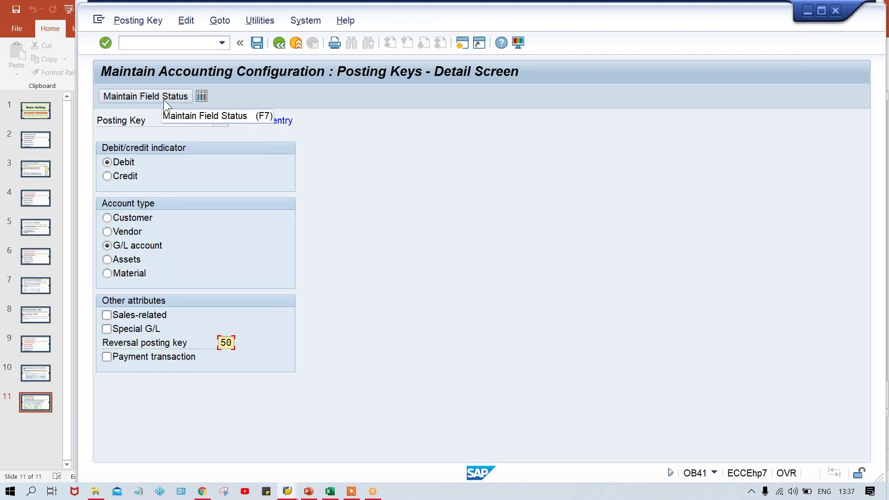
left_click(163, 99)
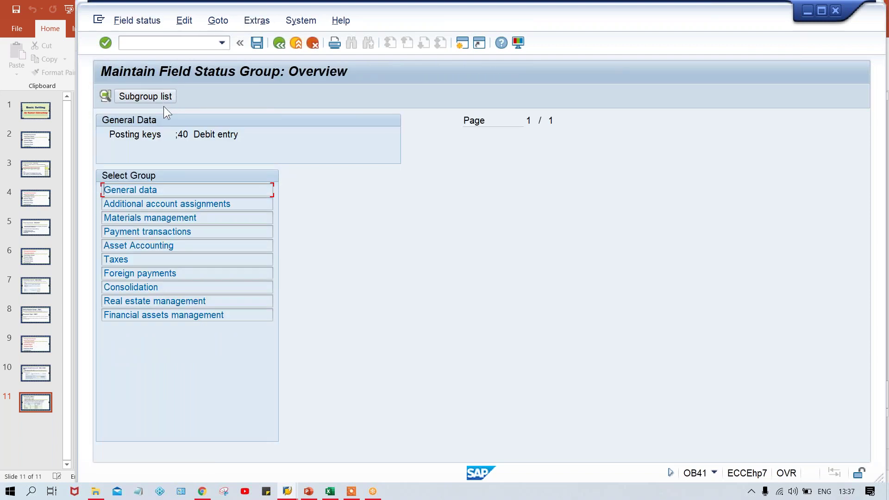
double_click(184, 195)
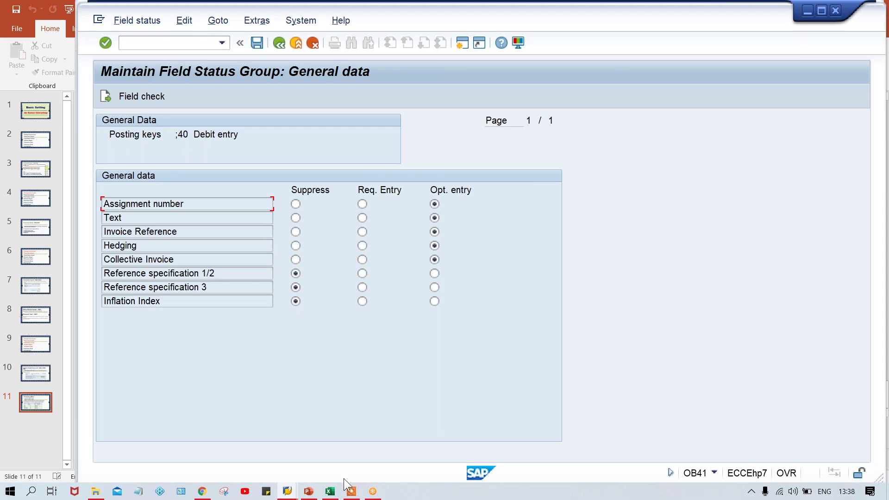
left_click(332, 491)
Enter TM00 in E6 and TFSV in F6.
left_click(336, 252)
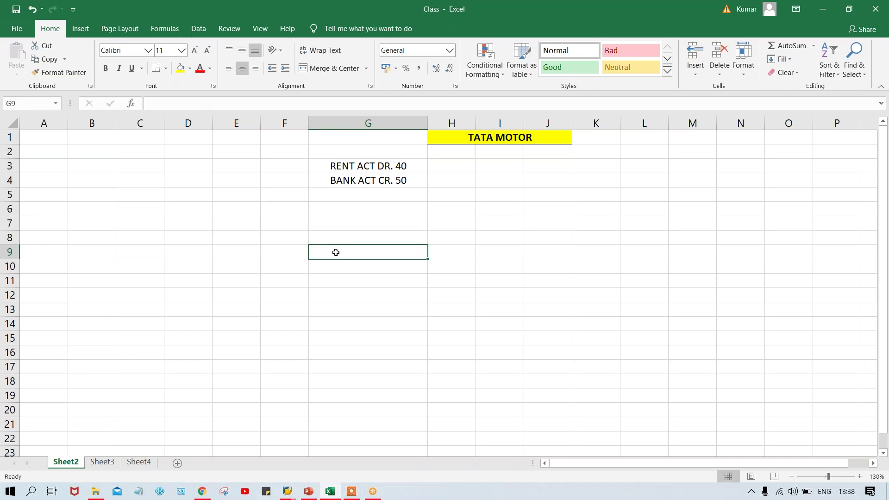
left_click(329, 221)
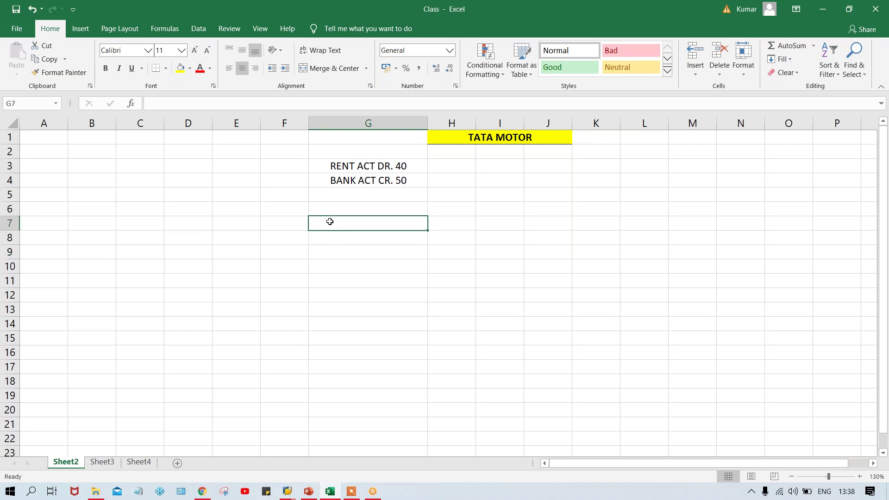
left_click(219, 208)
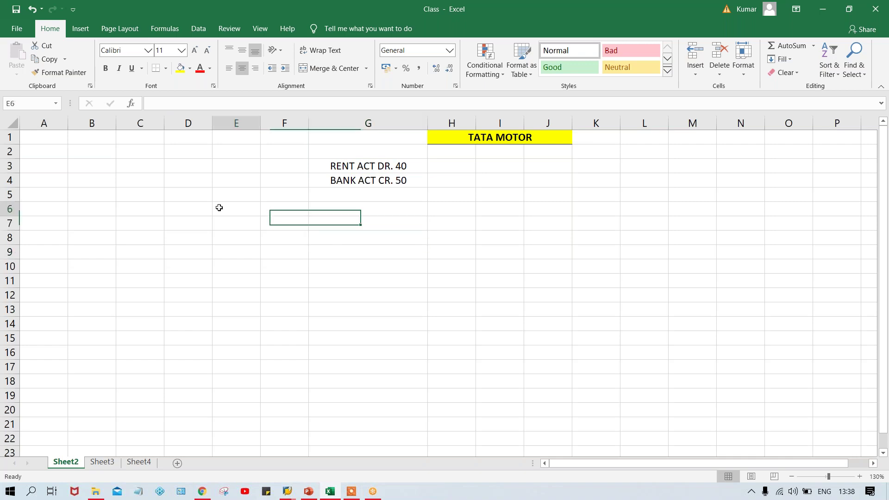
type("TMM")
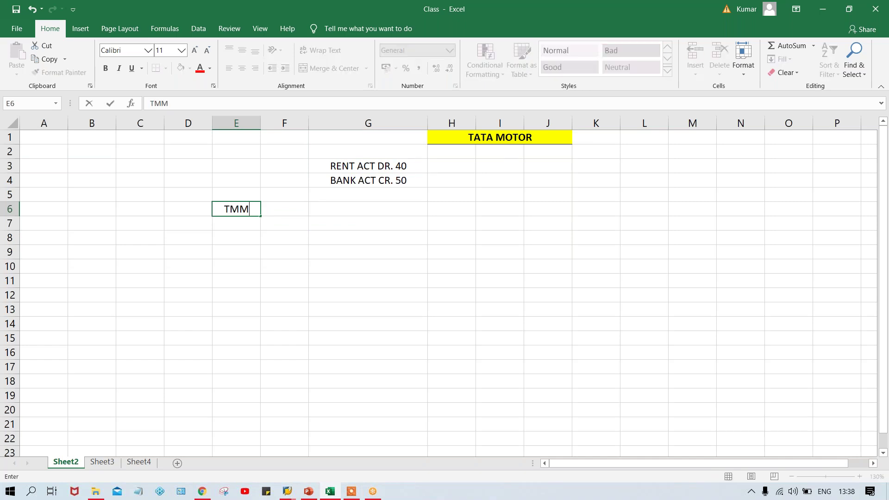
key("BackSpace")
type("00")
key("Tab")
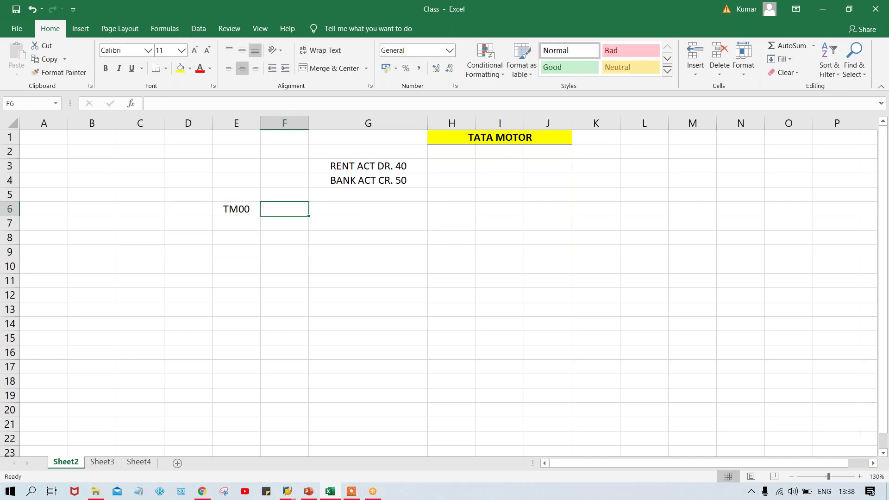
type("TFSV")
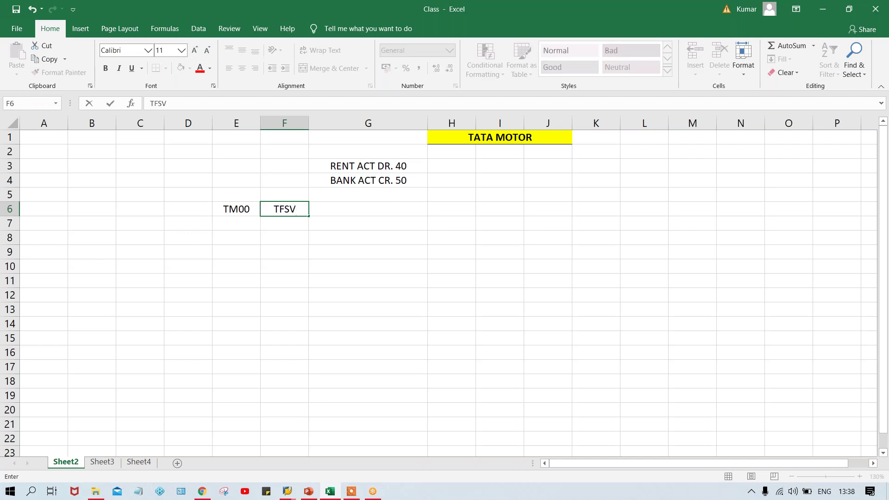
key("Return")
Check the row 6 entries and enter TPPV in F7.
left_click(279, 208)
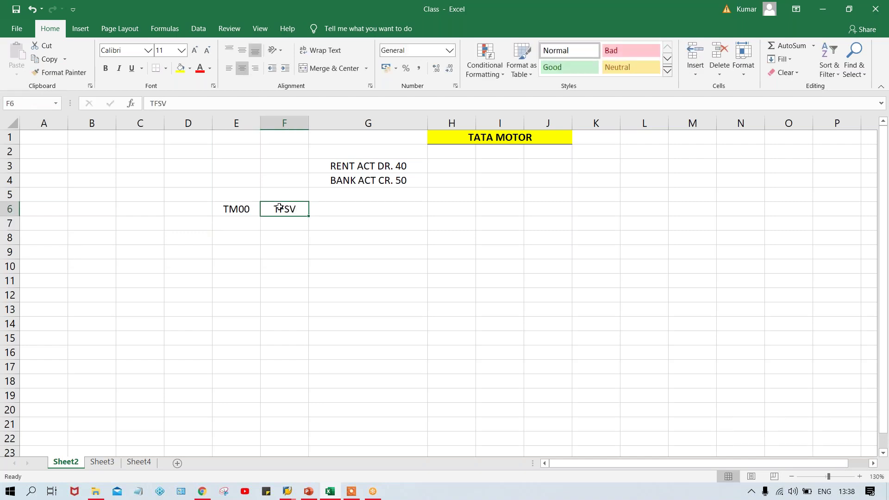
left_click(244, 210)
left_click(290, 206)
left_click(239, 210)
left_click(306, 209)
left_click(245, 208)
left_click(285, 207)
left_click(239, 207)
left_click(282, 227)
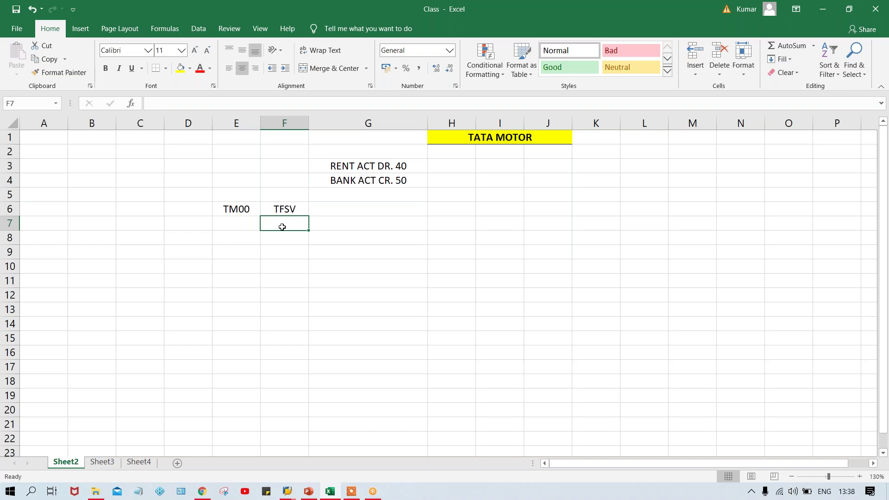
type("TPPV")
key("Return")
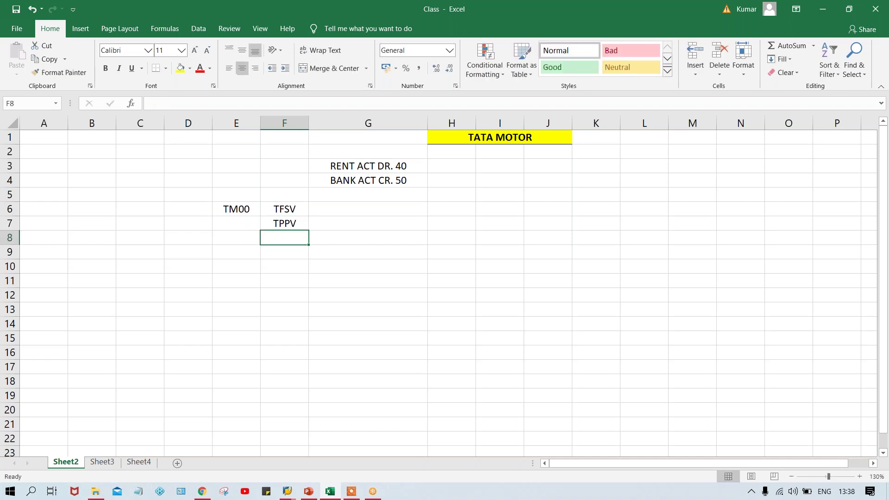
Copy TM00 down from E6 into E7 beside TPPV.
left_click(270, 223)
left_click(242, 225)
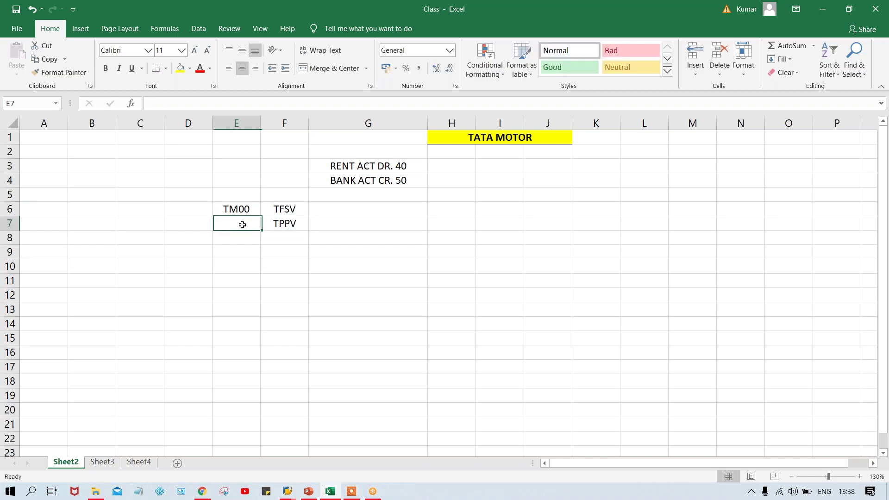
key("ctrl+d")
Review the TM00, TFSV and TPPV entries in rows 6 and 7.
left_click(272, 209)
left_click(281, 224)
left_click(286, 209)
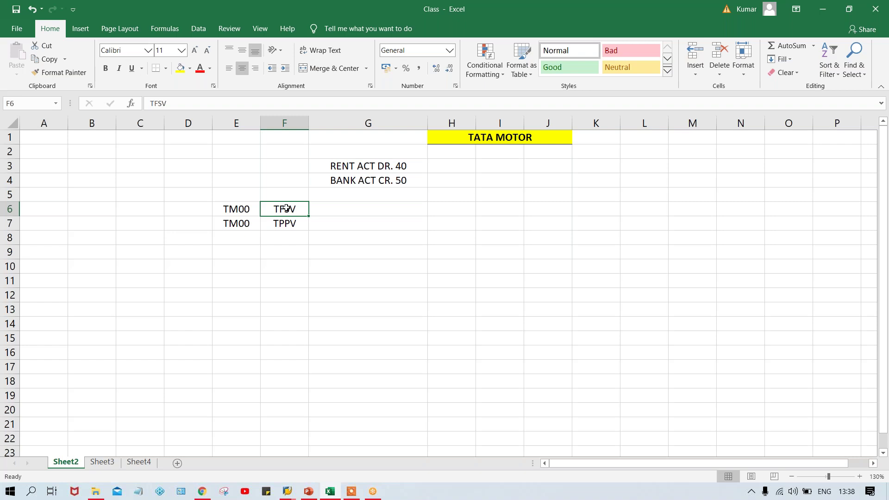
left_click(291, 227)
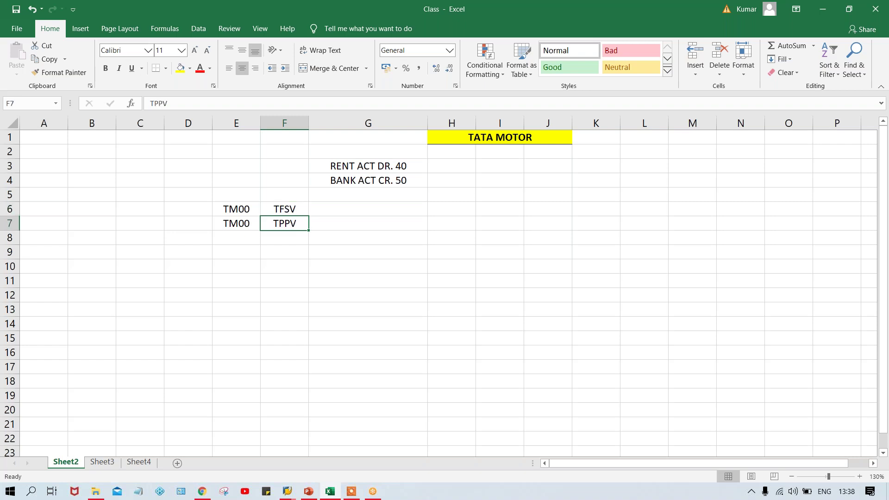
left_click(287, 208)
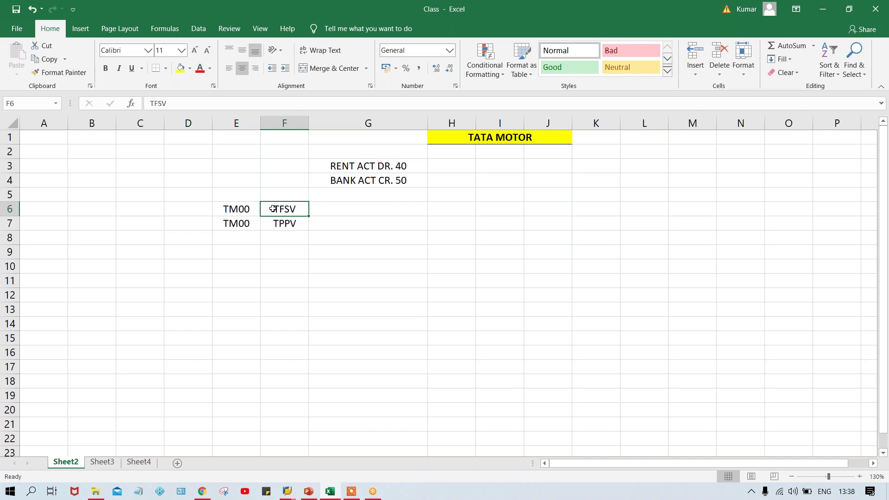
left_click(235, 210)
left_click(285, 209)
left_click(247, 209)
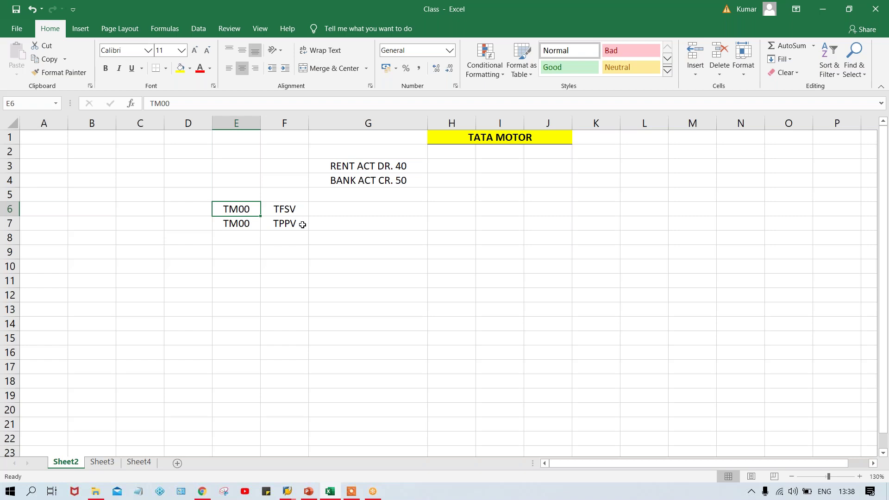
left_click(287, 223)
left_click(240, 227)
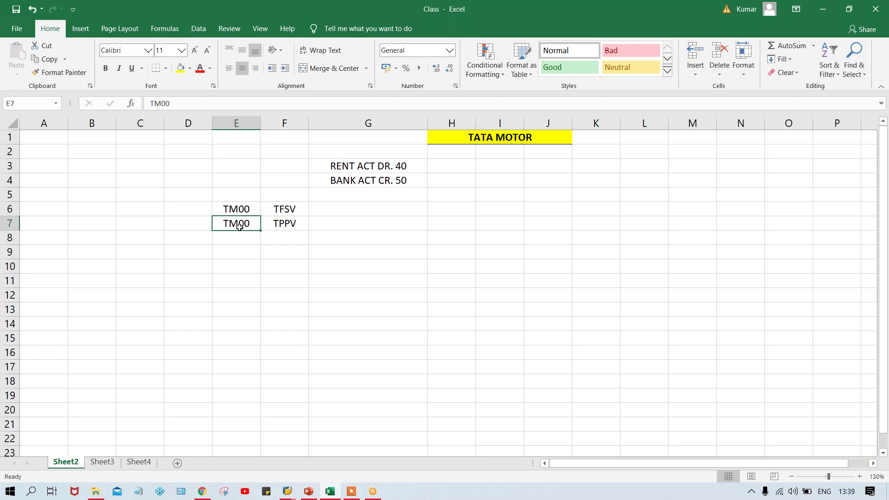
left_click(266, 228)
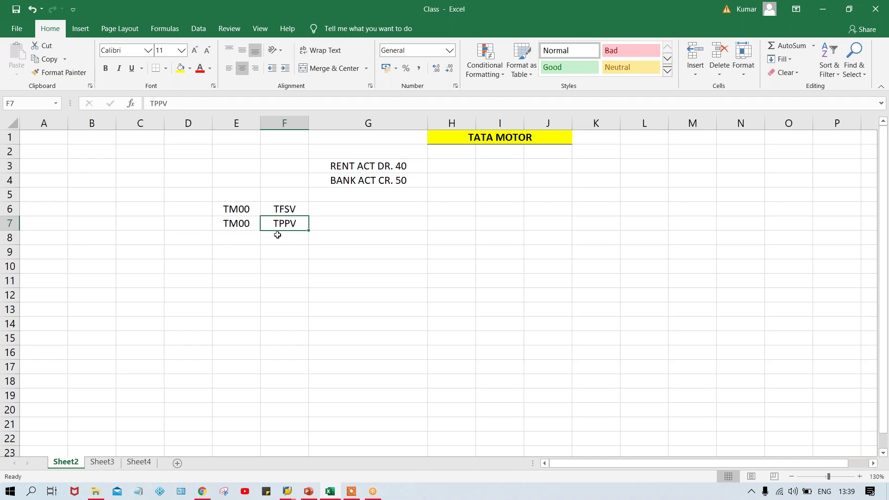
left_click(230, 234)
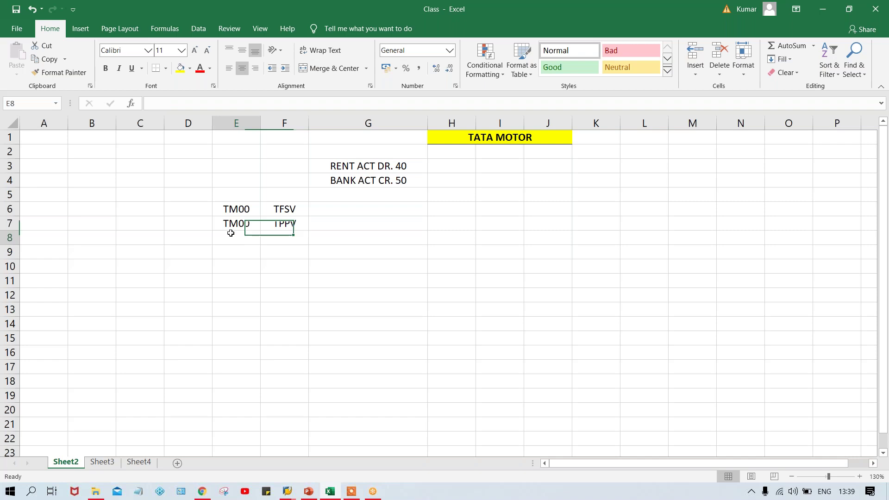
Enter TC00 in E8, copy TPPV down into F8, and review the entries.
type("TC00")
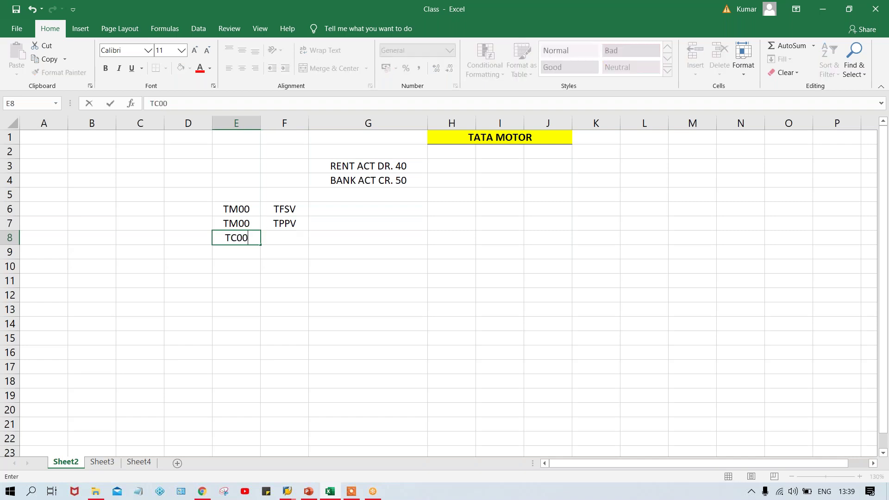
key("Tab")
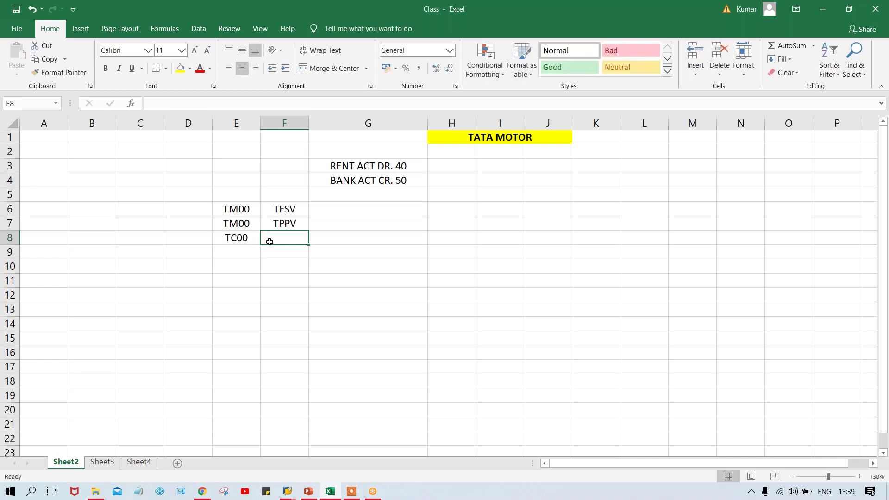
key("ctrl+d")
left_click(226, 240)
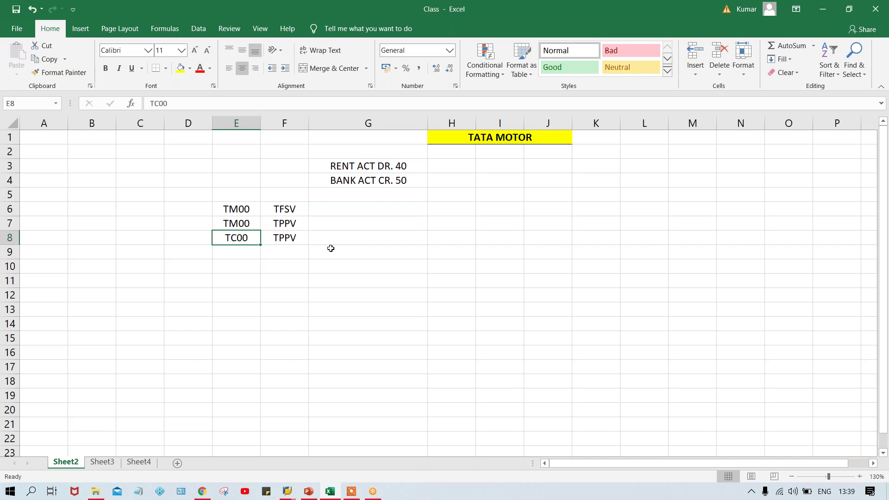
left_click(294, 237)
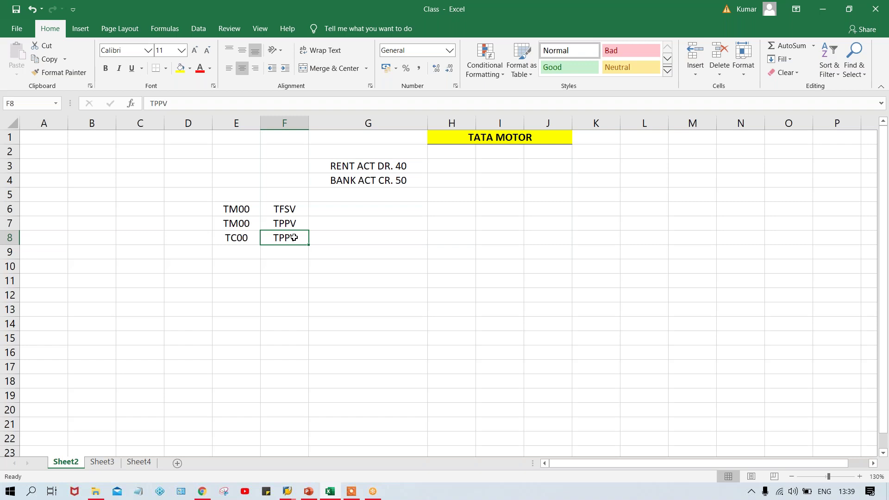
left_click(284, 224)
left_click(232, 209)
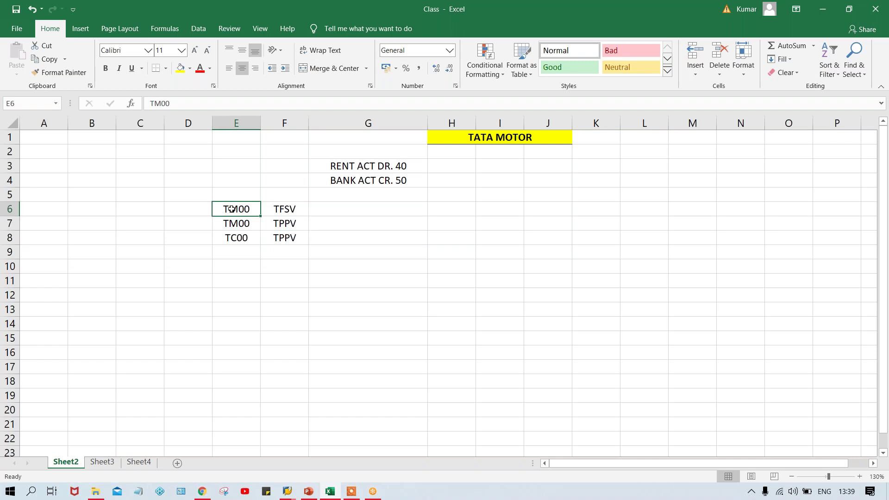
left_click(283, 211)
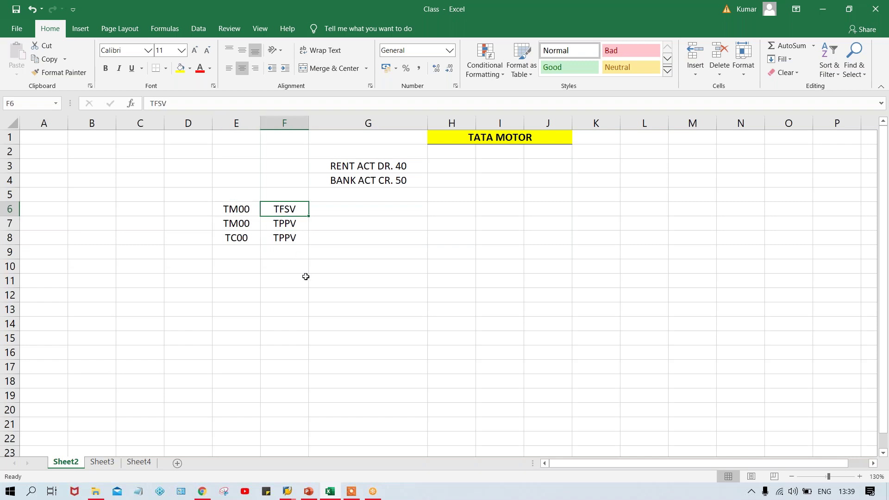
Enter DT in cell F9, then bring the SAP Logon window forward.
left_click(281, 255)
type("DT")
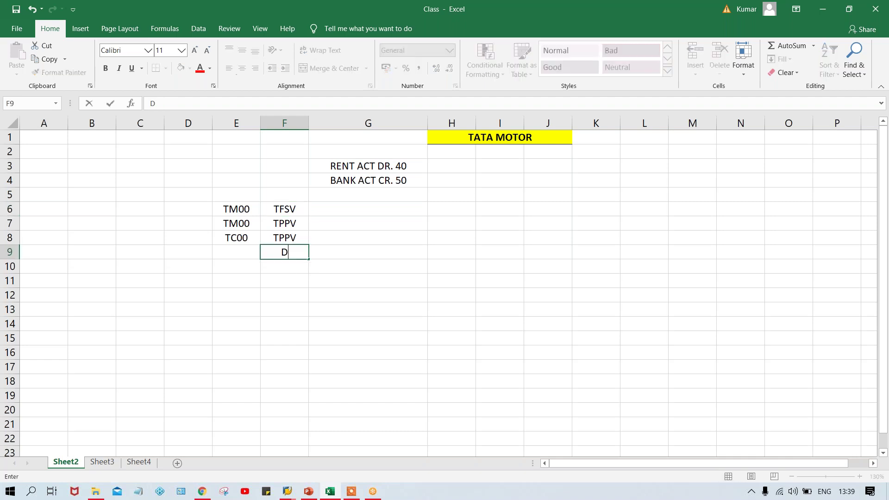
key("Return")
left_click(280, 255)
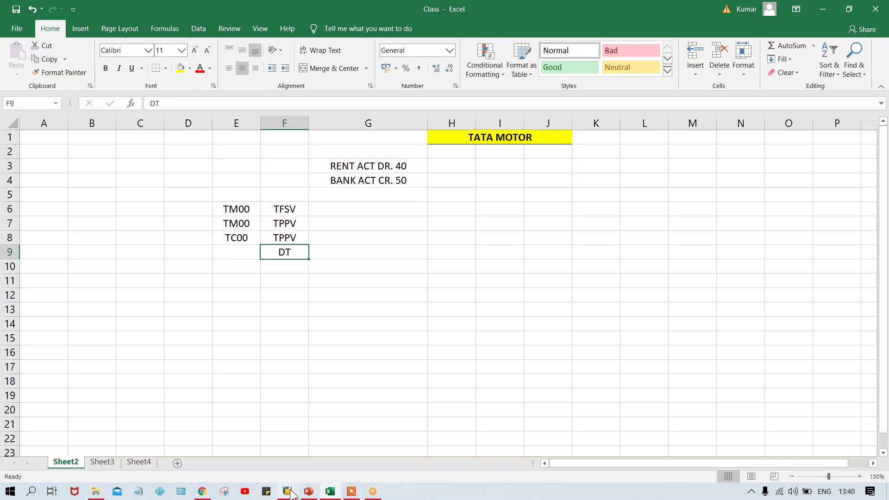
mouse_move(292, 494)
left_click(159, 446)
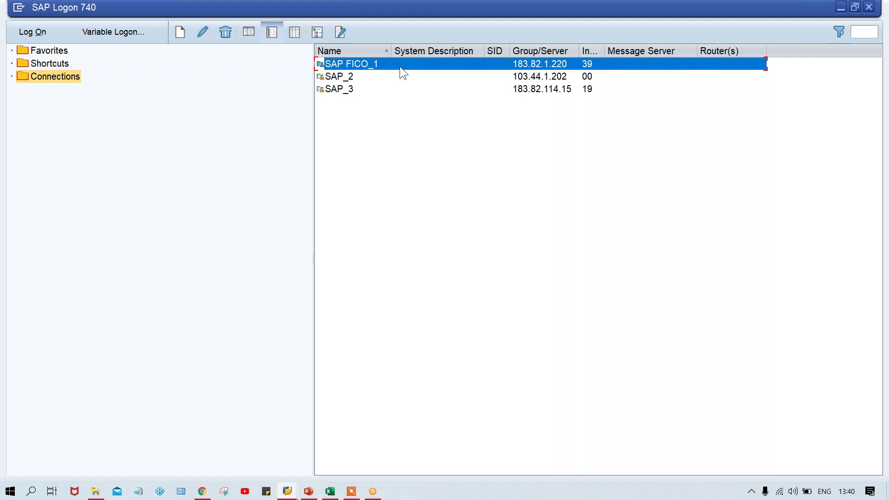
Start a logon to SAP FICO_1, then return to the Class workbook.
double_click(401, 68)
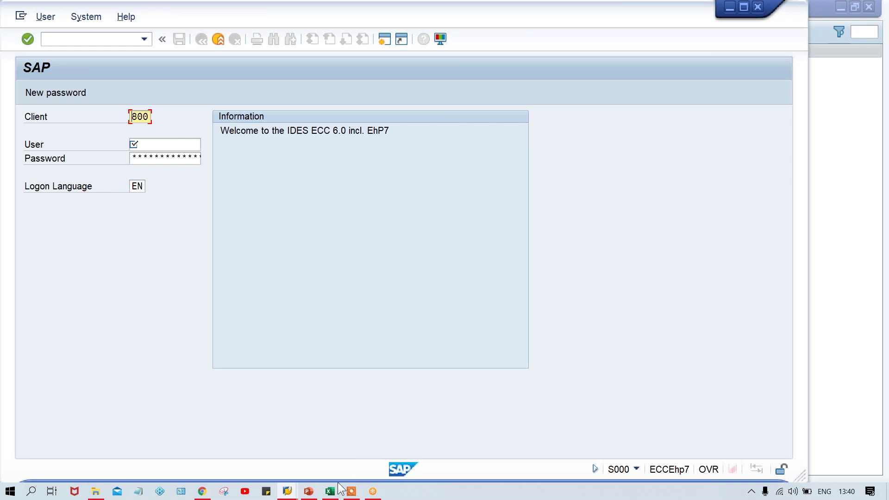
mouse_move(293, 496)
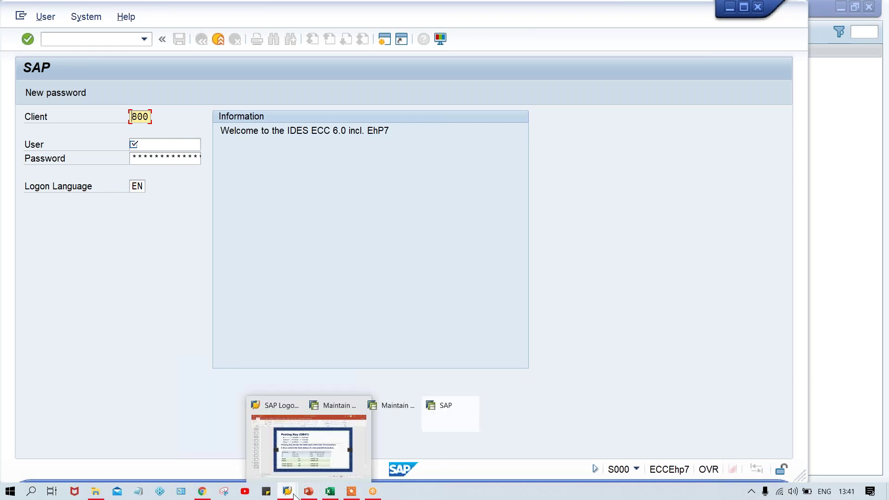
left_click(365, 423)
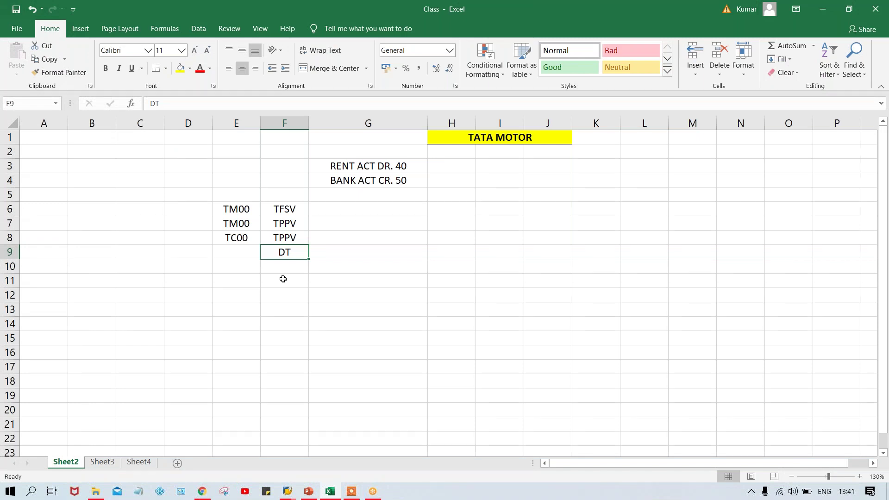
Enter PK in cell F10, directly below DT in column F.
key("Down")
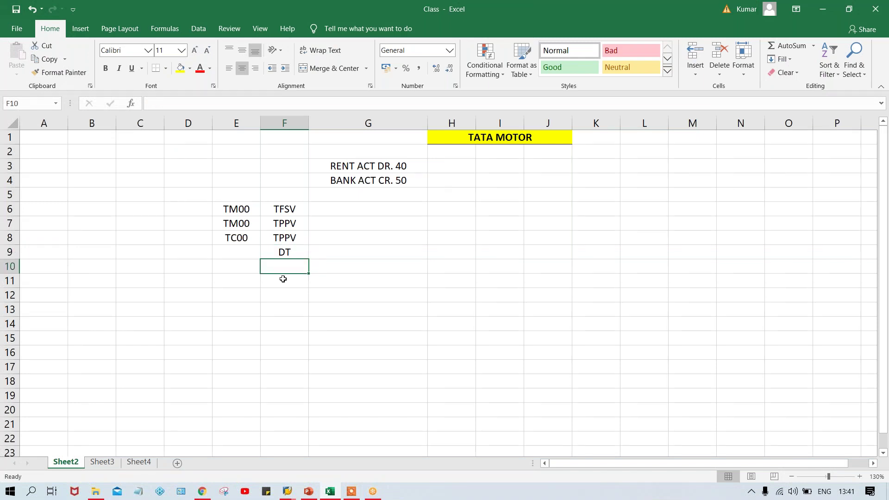
type("PK")
key("Return")
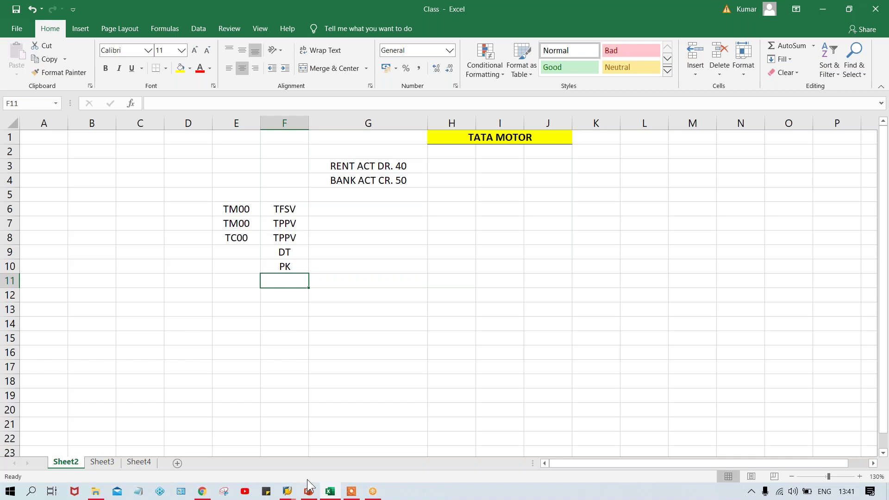
In the G001 field status group window, set Assignment number to Req. Entry.
mouse_move(288, 493)
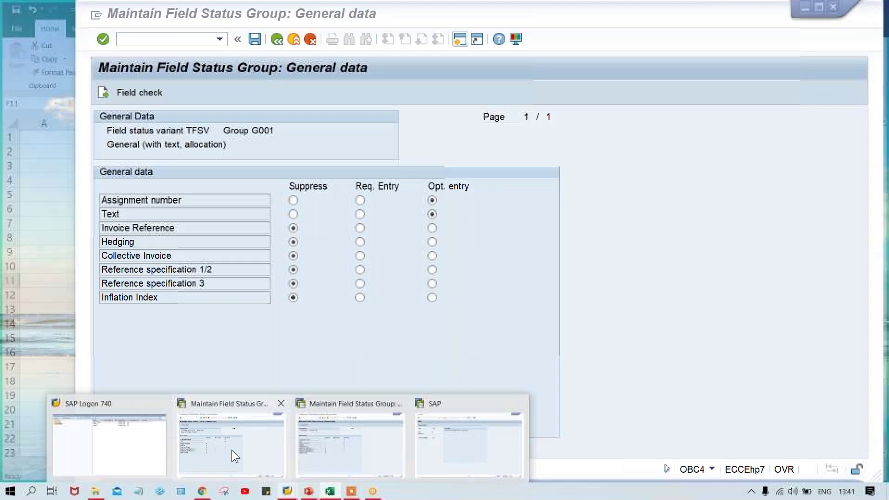
left_click(231, 449)
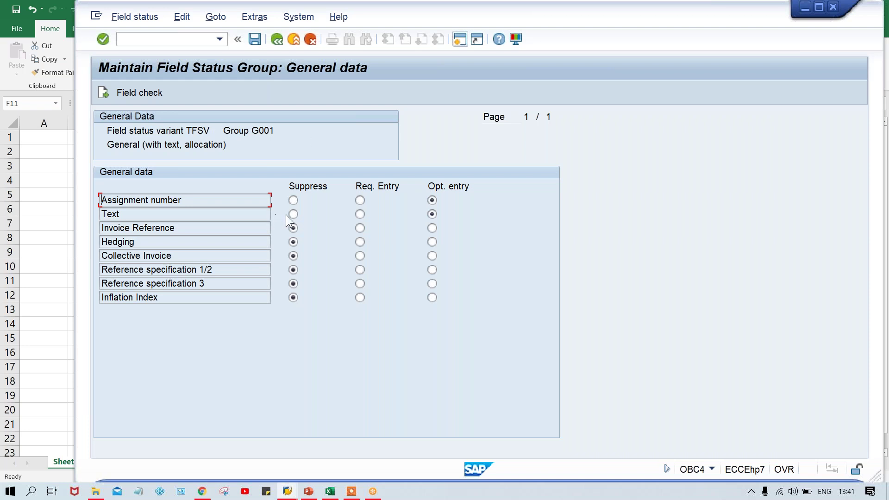
left_click(361, 199)
Point out field status variant TFSV, then return to the posting key 40 field status screen.
left_click(207, 130)
mouse_move(285, 493)
left_click(337, 453)
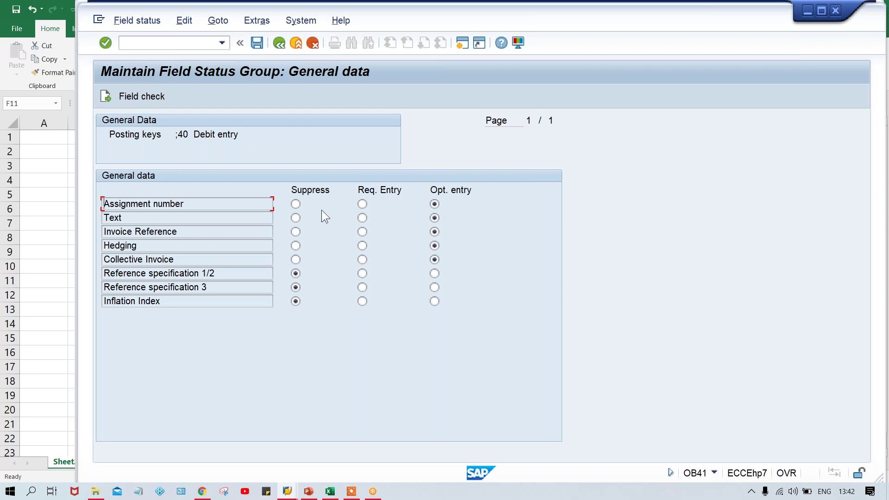
Set the Text row to Req. Entry in posting key 40's General data field statuses.
left_click(362, 218)
Reset Text (key 40) and Assignment number (G001) to optional, then make Text required in G001.
left_click(435, 218)
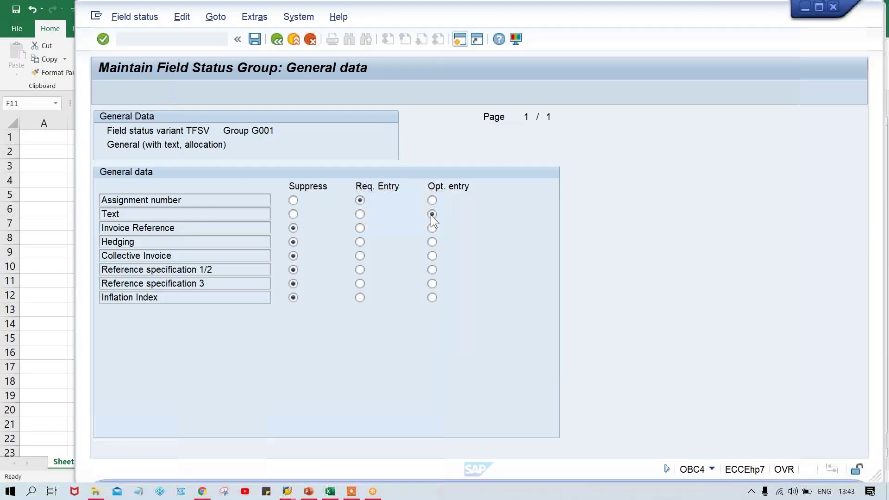
left_click(432, 200)
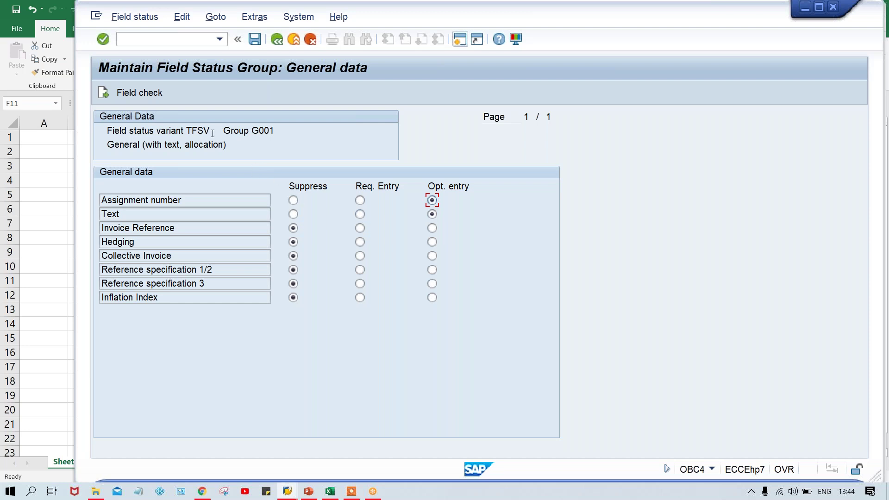
left_click(360, 219)
Set Text back to optional in G001, view the Basic Settings slides, then return to posting key 40.
left_click(430, 215)
mouse_move(306, 491)
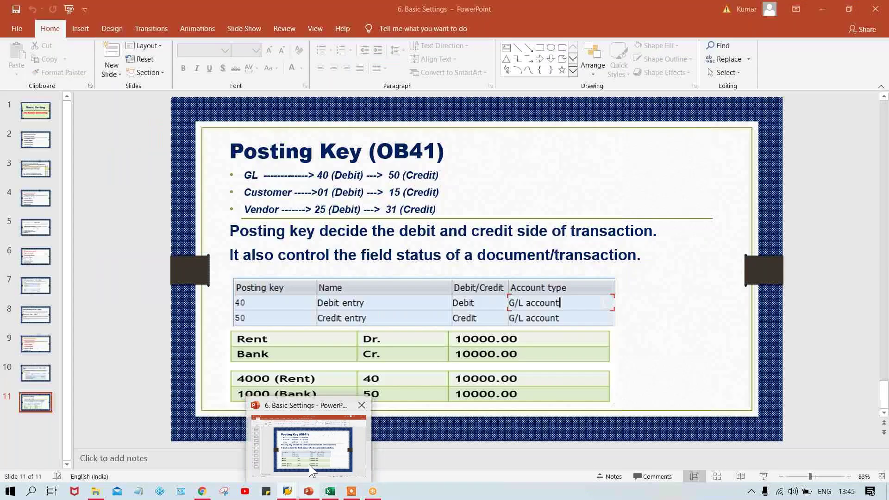
left_click(309, 465)
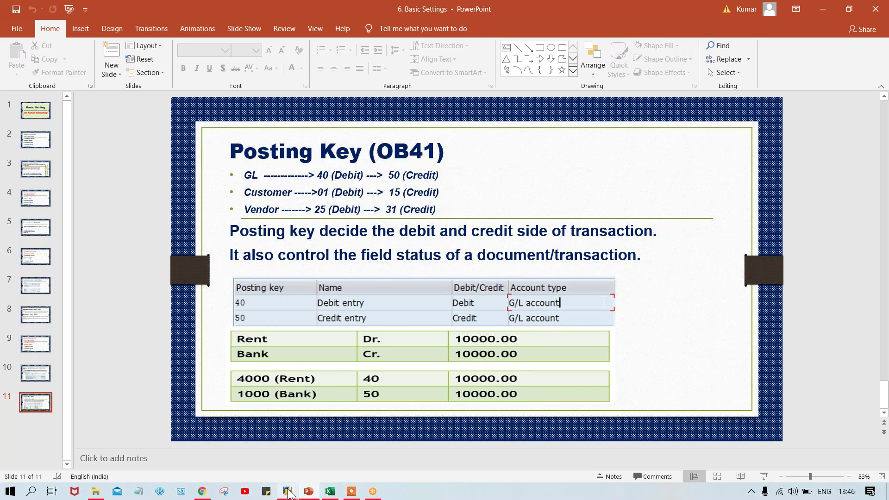
mouse_move(288, 493)
left_click(351, 455)
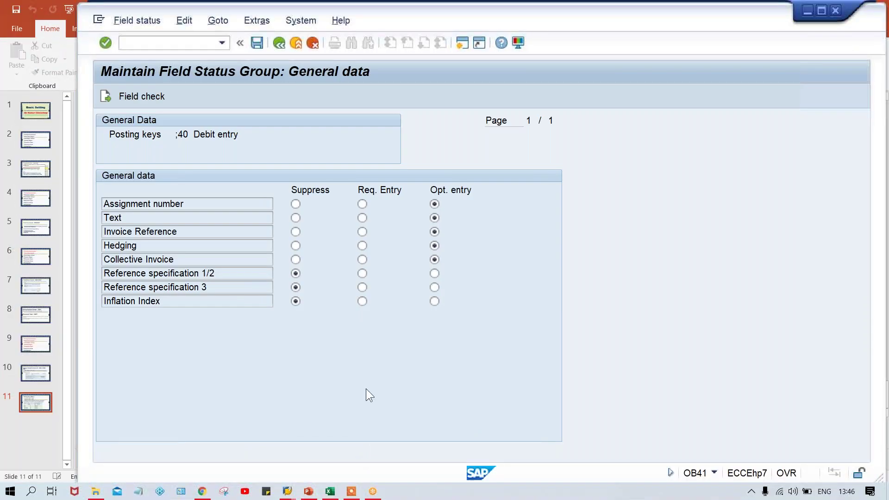
Make Text required for posting key 40, toggling Assignment number to required and back to optional.
left_click(362, 204)
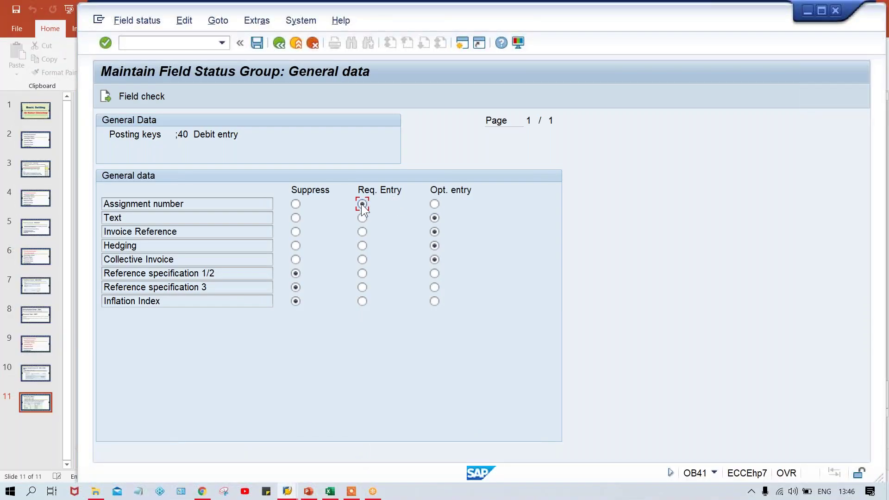
left_click(363, 218)
left_click(434, 205)
Suppress the Text field in group G001, then set it back to optional.
mouse_move(281, 494)
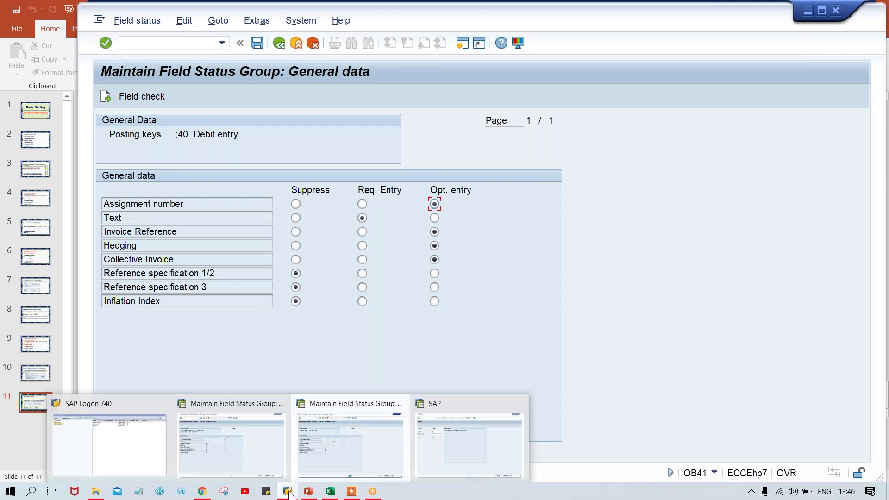
left_click(257, 462)
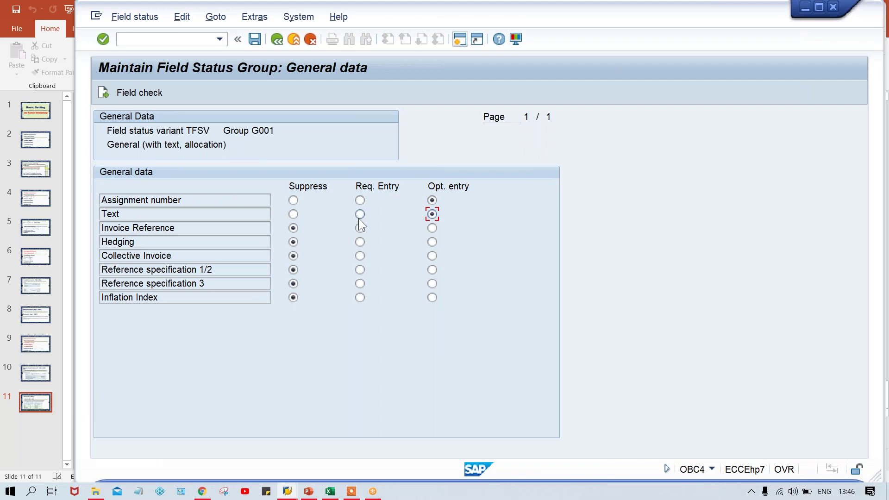
left_click(294, 214)
left_click(433, 213)
Bring the Basic Settings deck forward and show slide 2's agenda, Posting Period Variant through Posting Keys.
left_click(310, 493)
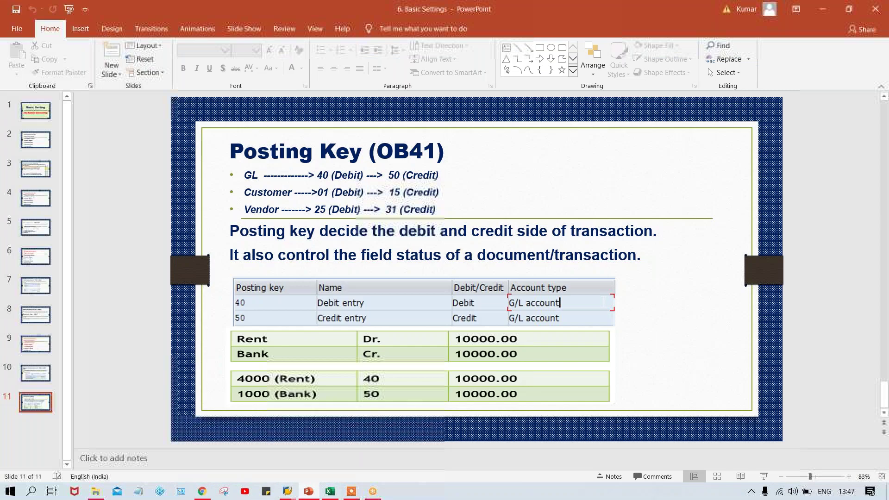
scroll(851, 231, "up", 10)
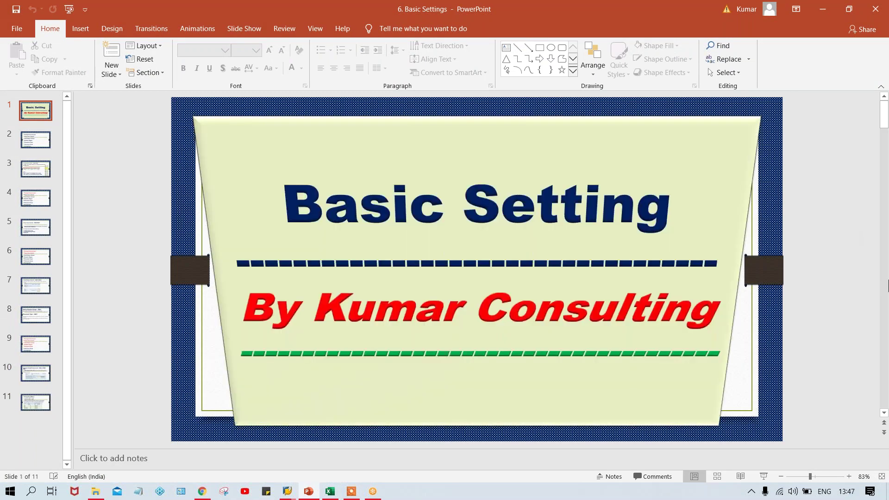
scroll(888, 289, "down", 1)
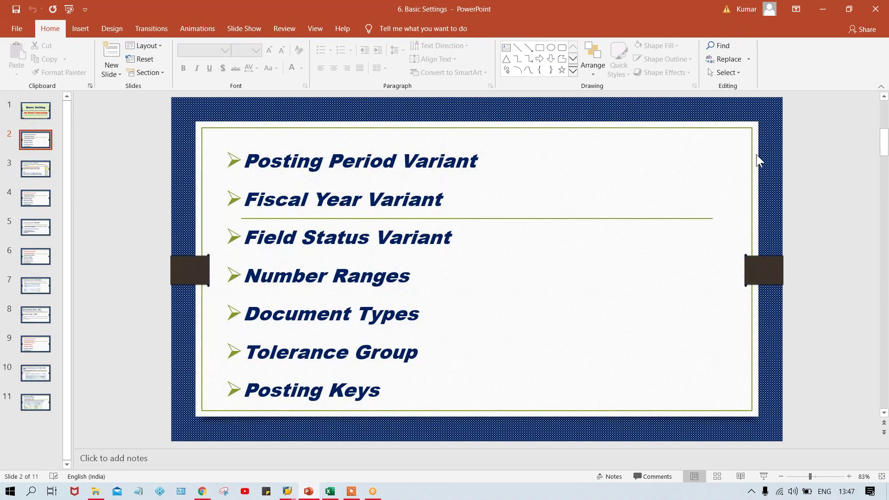